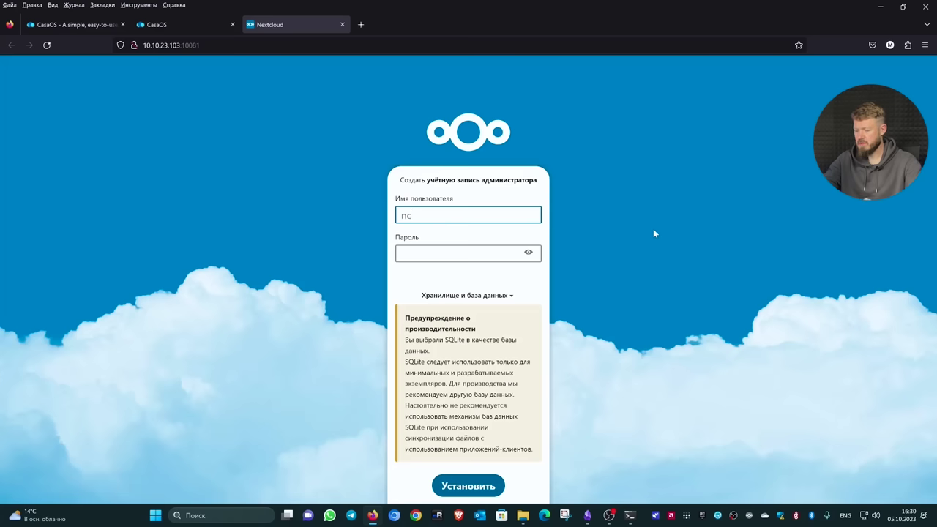
# Fill in the Nextcloud administrator username and password on the setup page
pyautogui.press('Tab')
pyautogui.write('•••••')
pyautogui.press('BackSpace')
pyautogui.press('BackSpace')
pyautogui.press('BackSpace')
pyautogui.write('•••••••••')
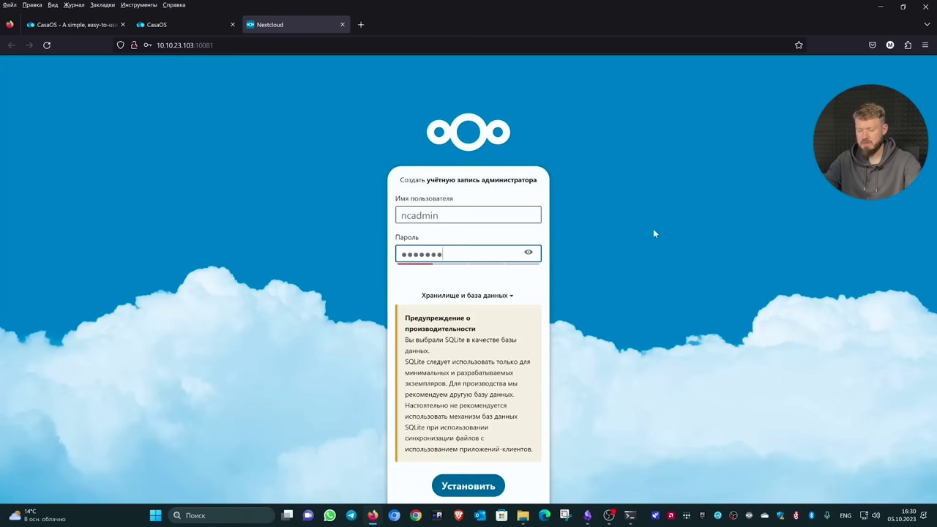
pyautogui.press('Tab')
pyautogui.press('Tab')
pyautogui.scroll(-2, 644, 252)
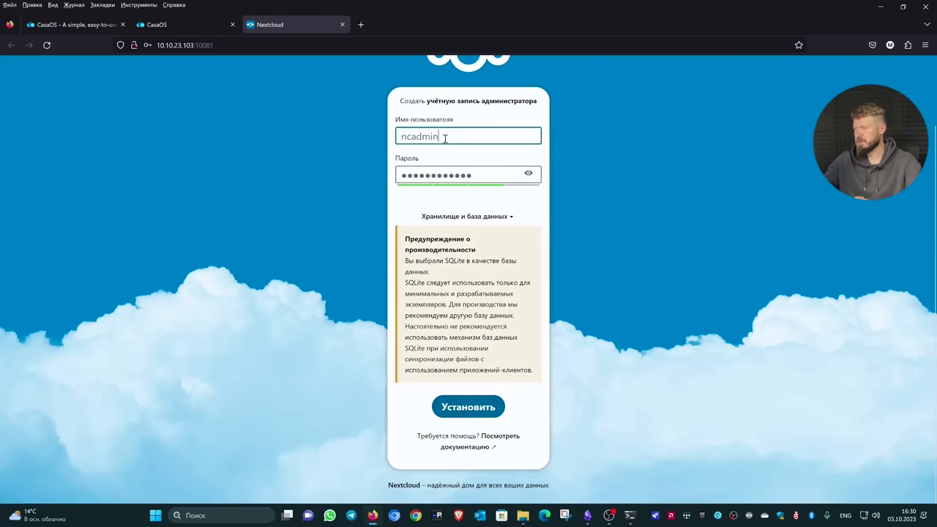
# Start the Nextcloud installation, decline saving the login, and return to CasaOS
pyautogui.doubleClick(471, 136)
pyautogui.click(469, 407)
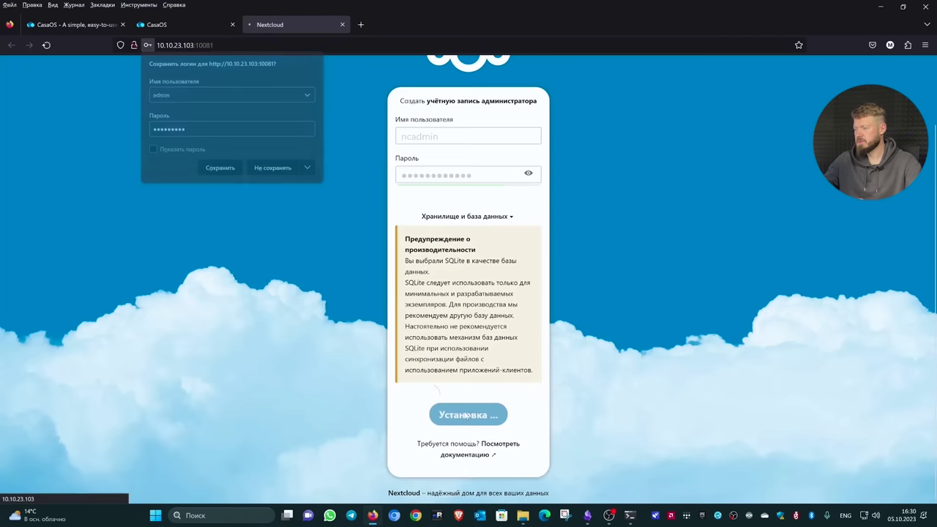
pyautogui.click(221, 165)
pyautogui.click(175, 26)
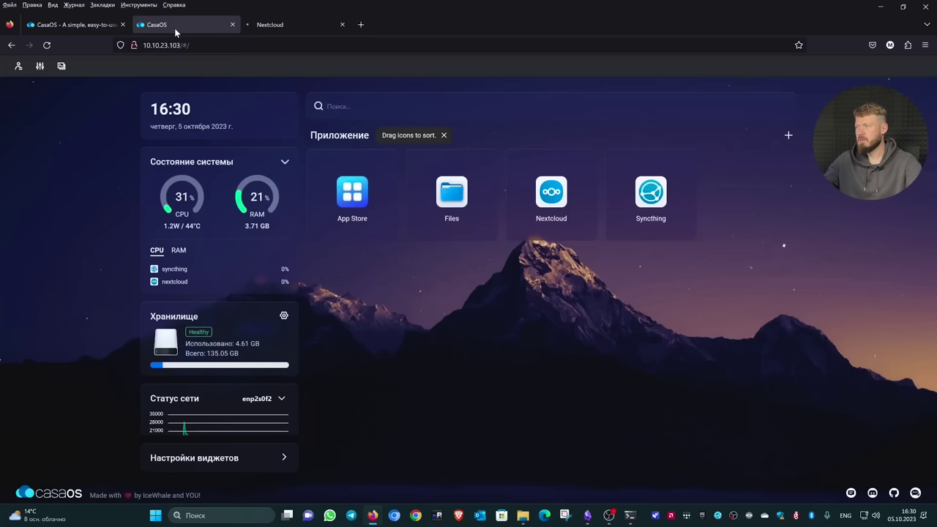
# Collapse and re-expand the system status widget, then select the total storage figure
pyautogui.click(286, 163)
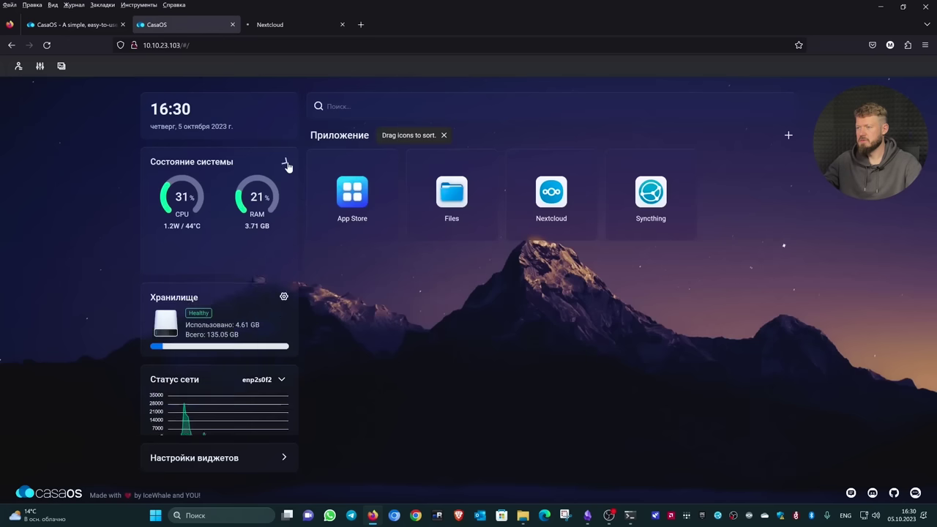
pyautogui.click(285, 163)
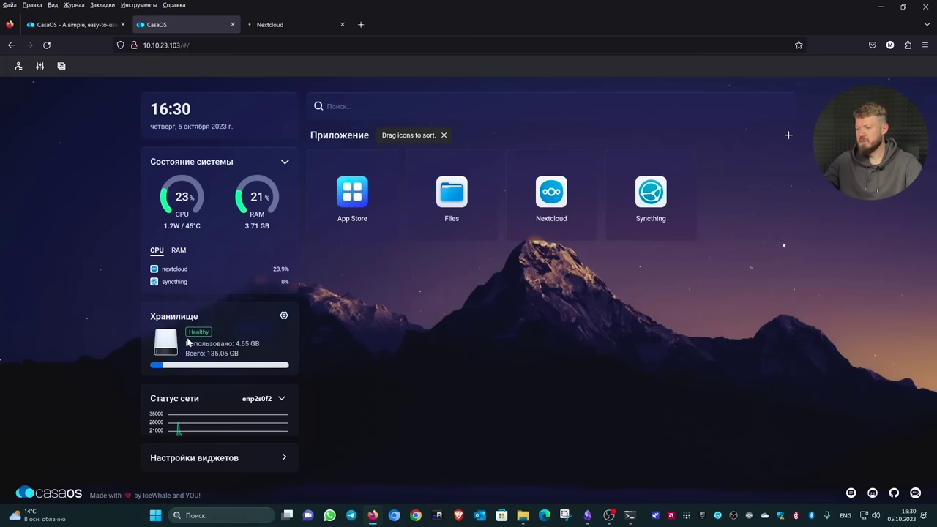
pyautogui.moveTo(245, 355); pyautogui.dragTo(215, 353)
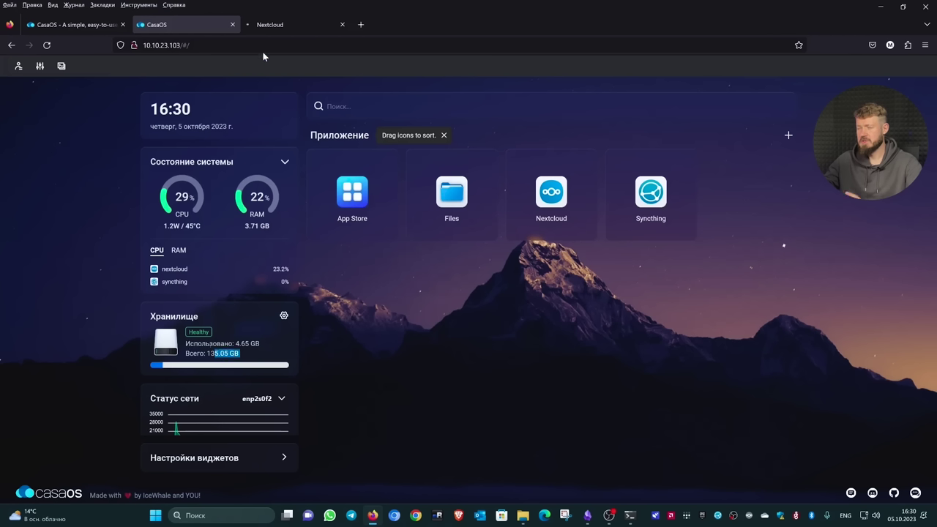
# Install Nextcloud's recommended apps, then open Syncthing's web interface from CasaOS
pyautogui.click(293, 30)
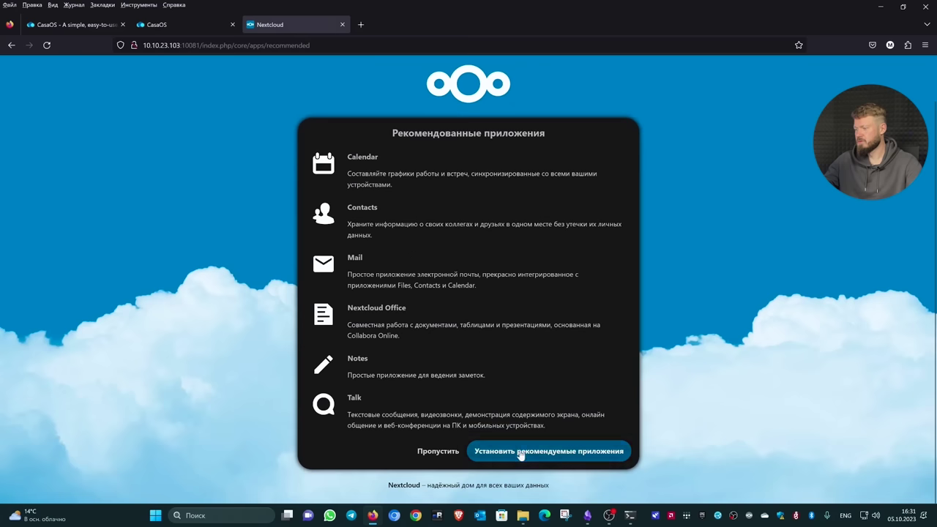
pyautogui.click(521, 451)
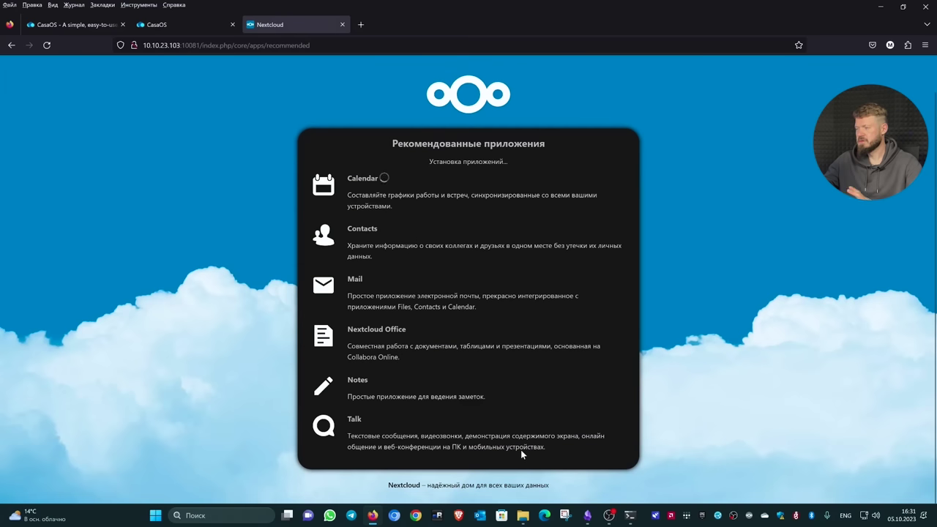
pyautogui.click(170, 24)
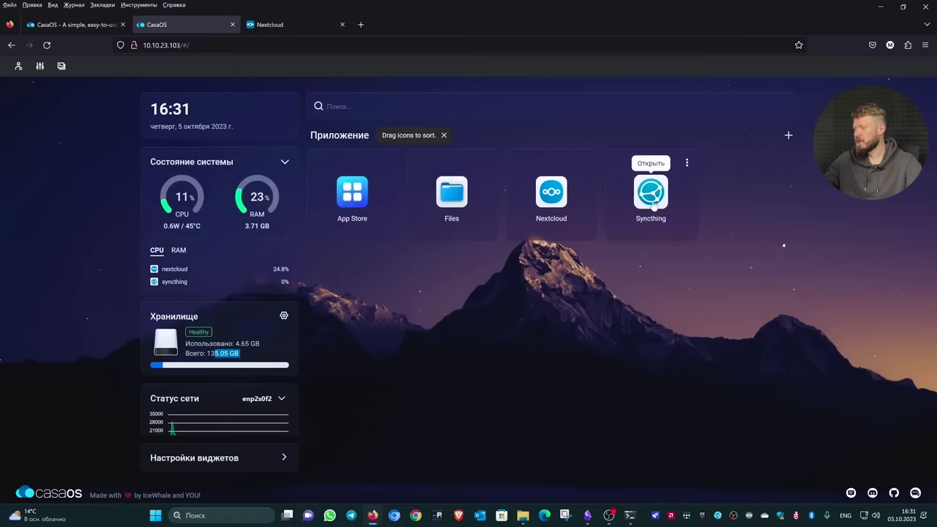
pyautogui.click(650, 194)
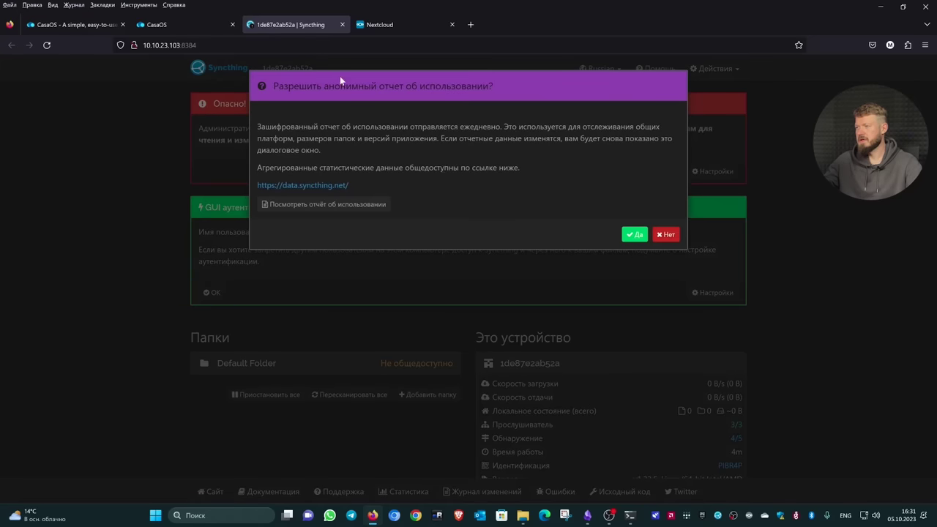
# Decline usage reporting and protect the Syncthing GUI with username 'admin' and a password
pyautogui.click(666, 235)
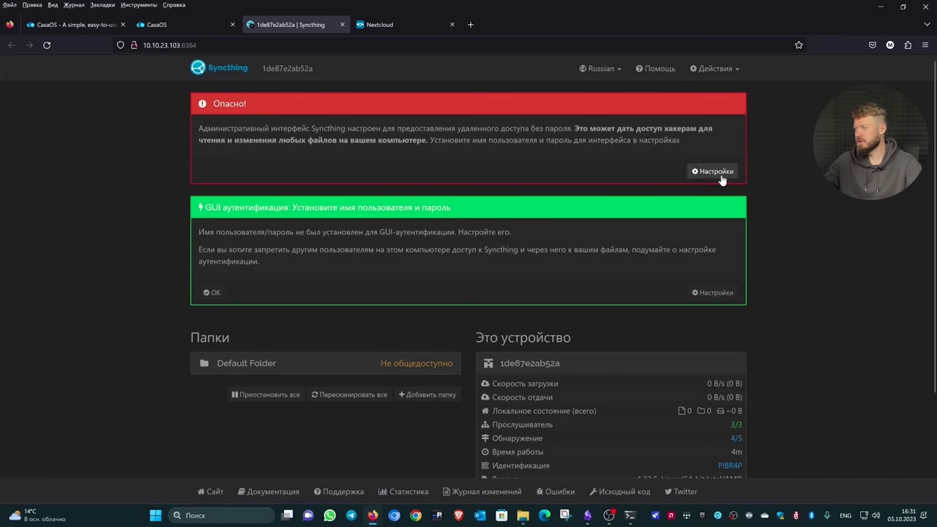
pyautogui.click(717, 172)
pyautogui.click(382, 124)
pyautogui.click(343, 123)
pyautogui.click(314, 253)
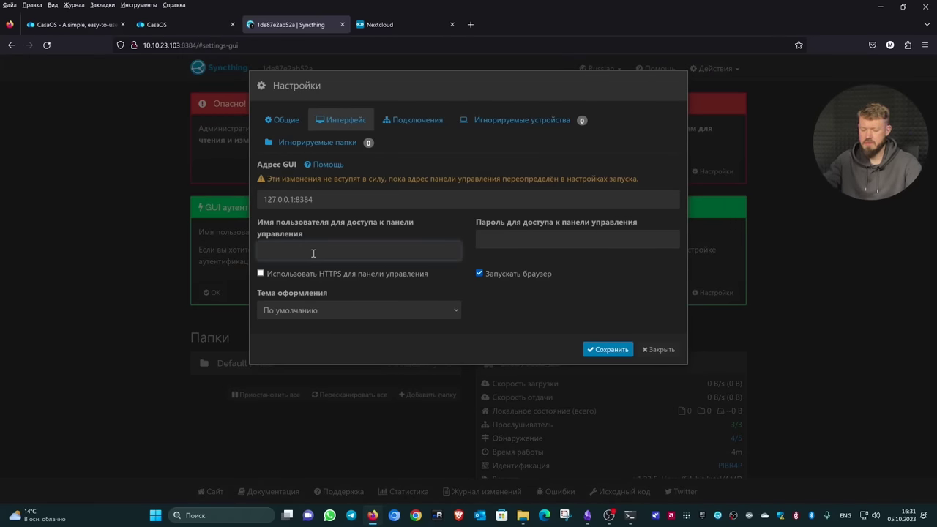
pyautogui.write('admin')
pyautogui.press('Tab')
pyautogui.press('Escape')
pyautogui.write('••••••••••')
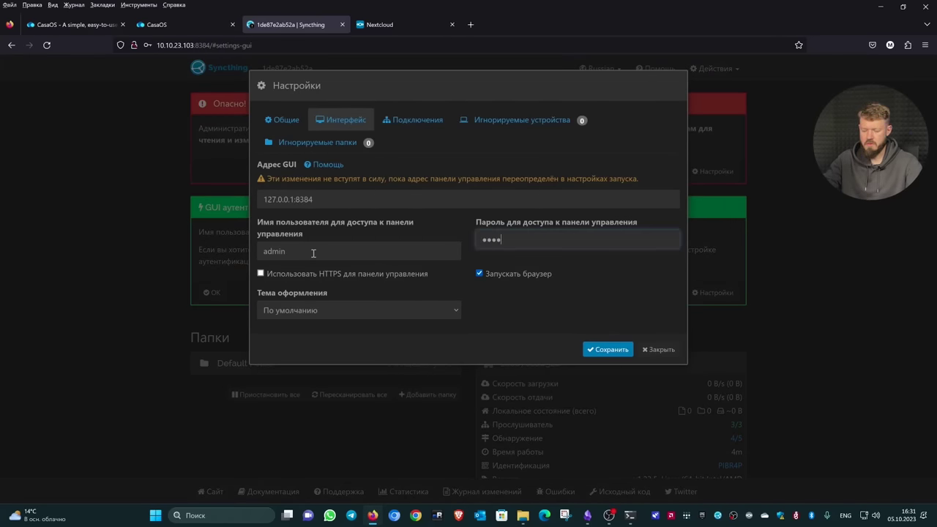
pyautogui.write('•••')
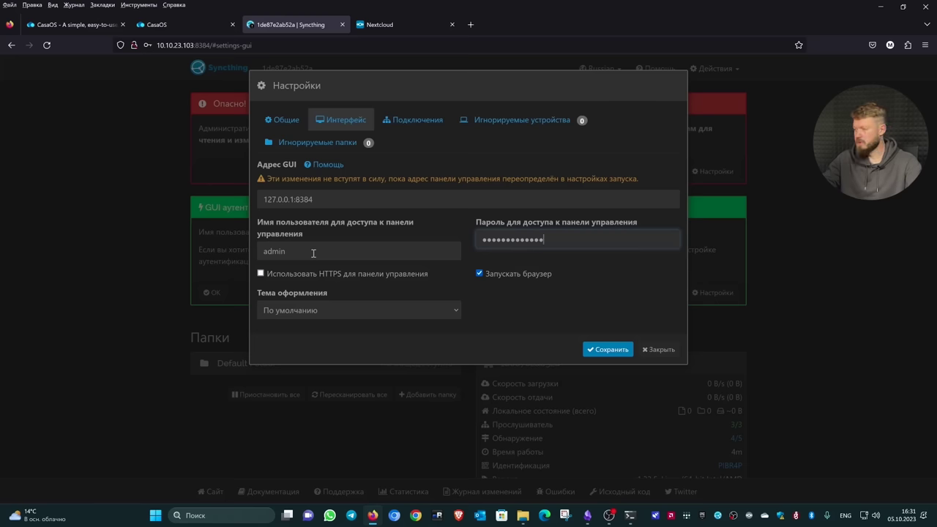
pyautogui.click(605, 350)
# Sign in to the protected Syncthing GUI, never save the login, and go to Nextcloud
pyautogui.press('Tab')
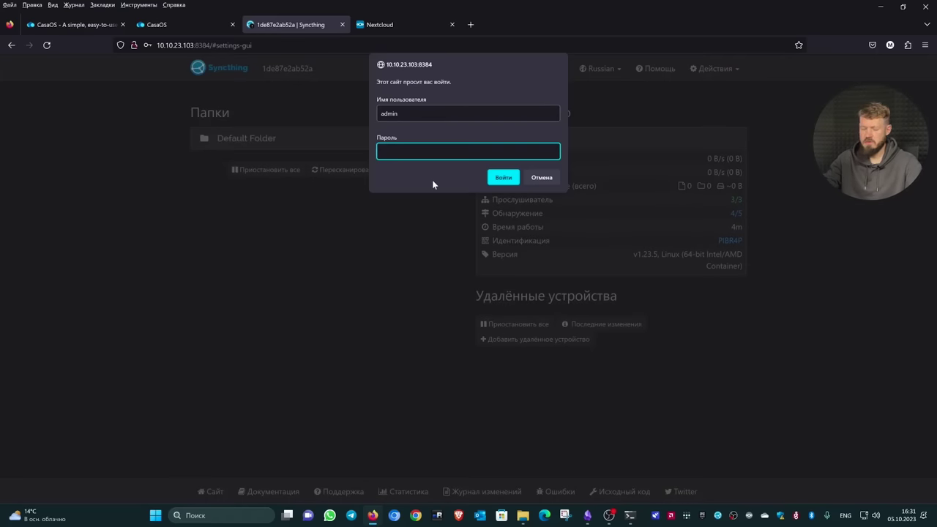
pyautogui.write('•••••••••••••••')
pyautogui.press('Return')
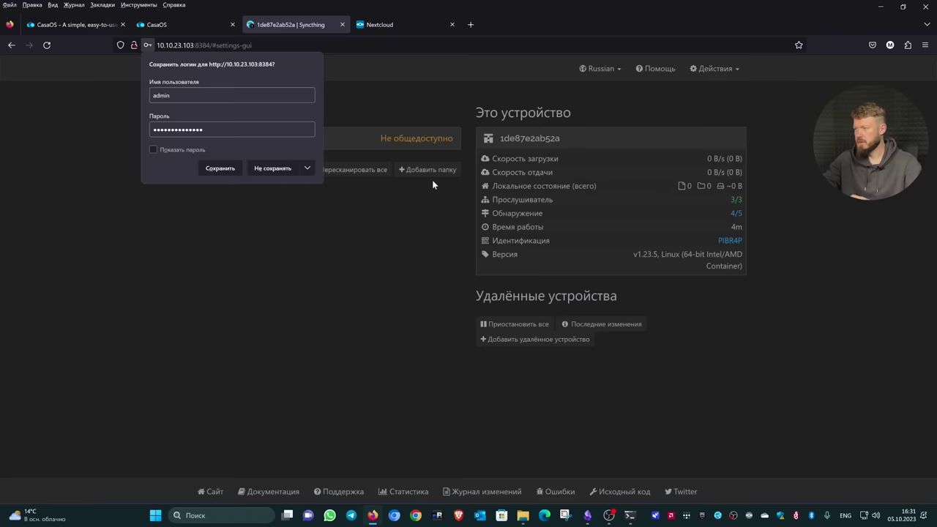
pyautogui.click(308, 167)
pyautogui.click(301, 186)
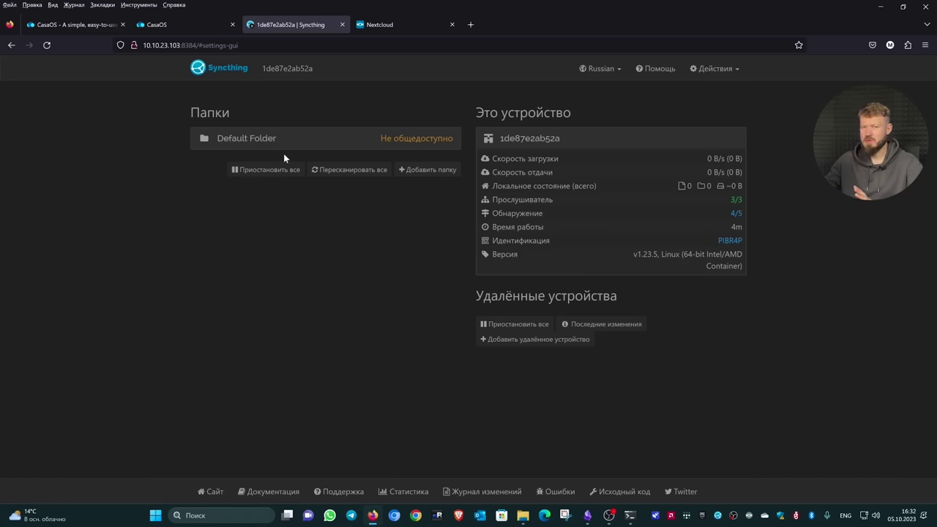
pyautogui.click(378, 24)
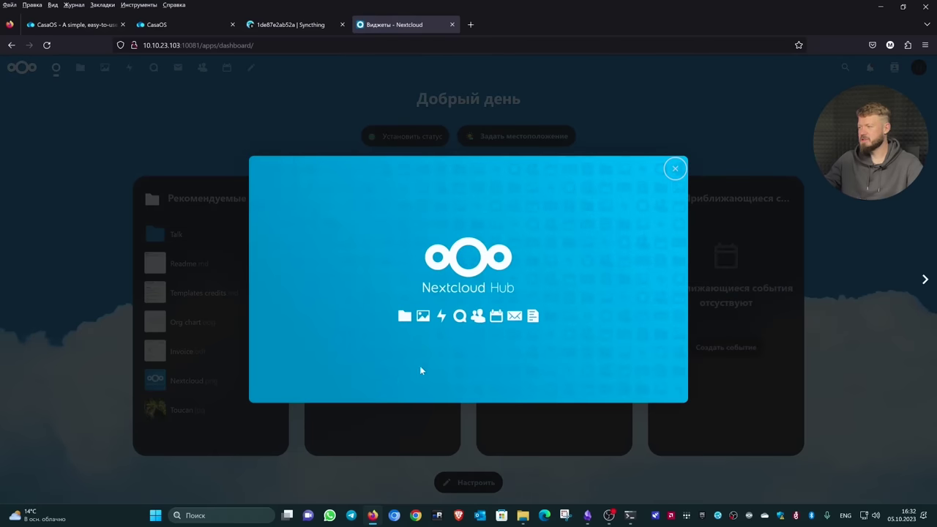
# Dismiss the Nextcloud Hub popup, show Files, and start the desktop client's login to an existing server
pyautogui.click(675, 170)
pyautogui.click(81, 68)
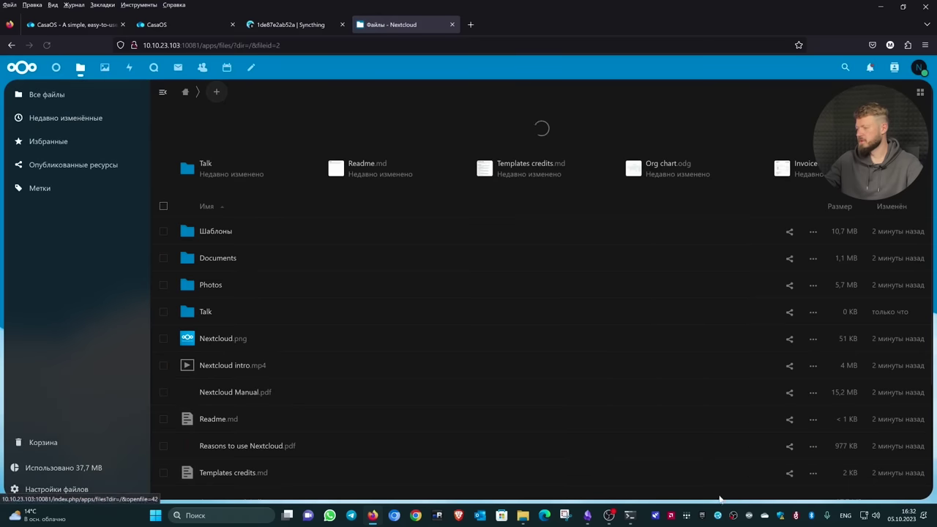
pyautogui.click(750, 517)
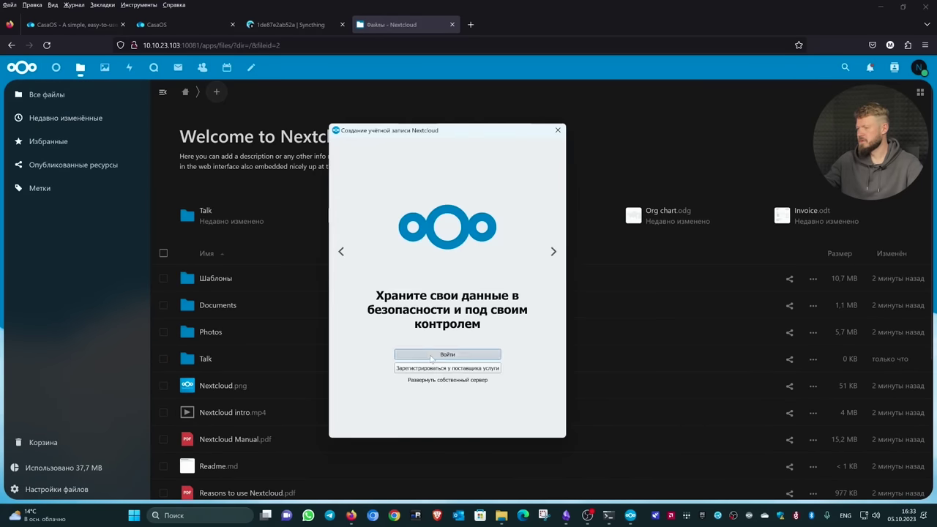
pyautogui.click(416, 355)
# Connect Nextcloud Desktop to 10.10.23.103:10081, grant access, sync everything, and bring up File Explorer
pyautogui.moveTo(201, 45); pyautogui.dragTo(139, 46)
pyautogui.hotkey('alt', 'Tab')
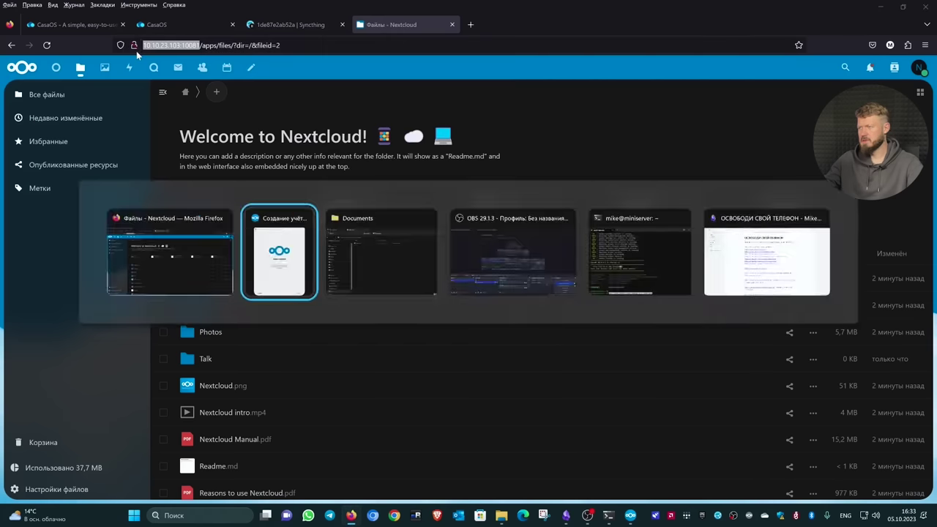
pyautogui.click(543, 431)
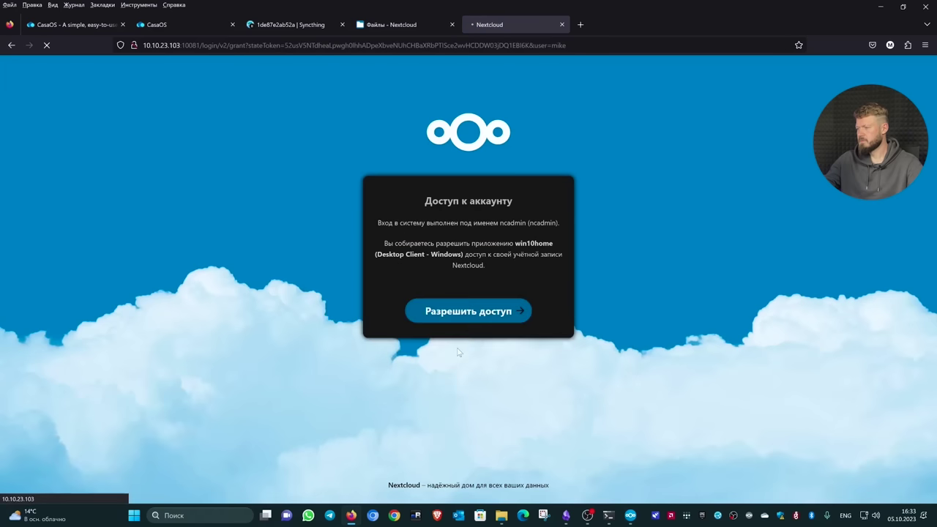
pyautogui.click(458, 313)
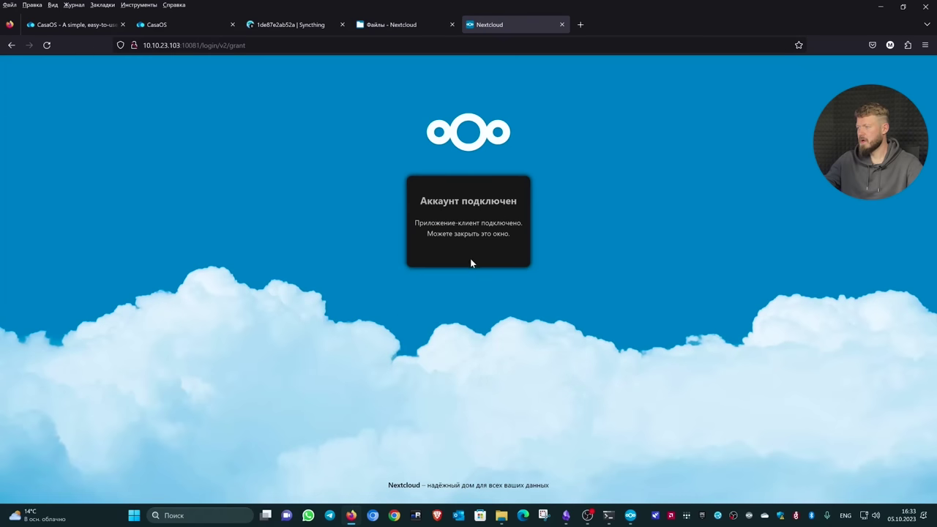
pyautogui.click(631, 515)
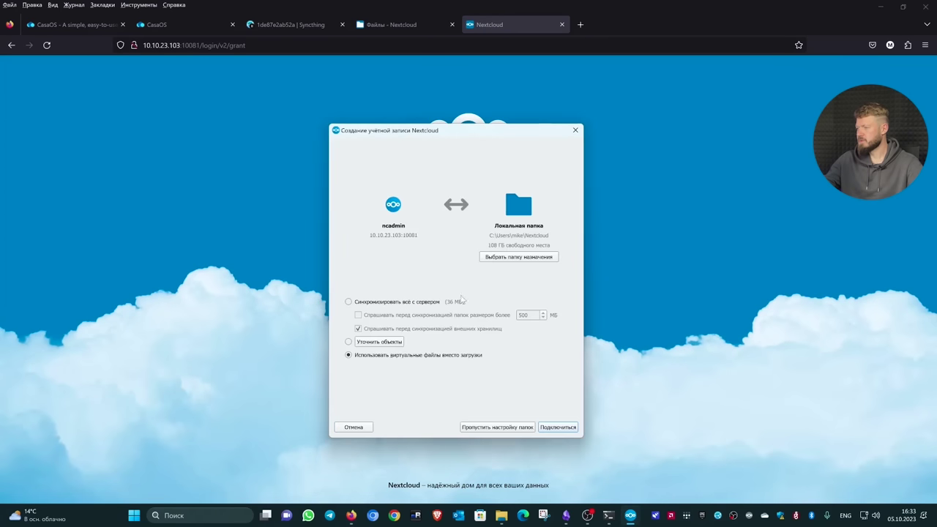
pyautogui.click(388, 301)
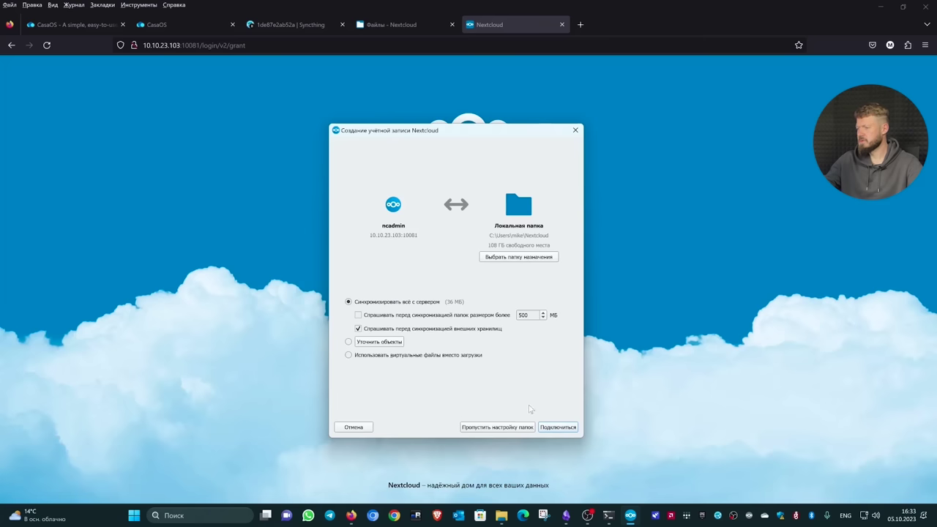
pyautogui.click(545, 430)
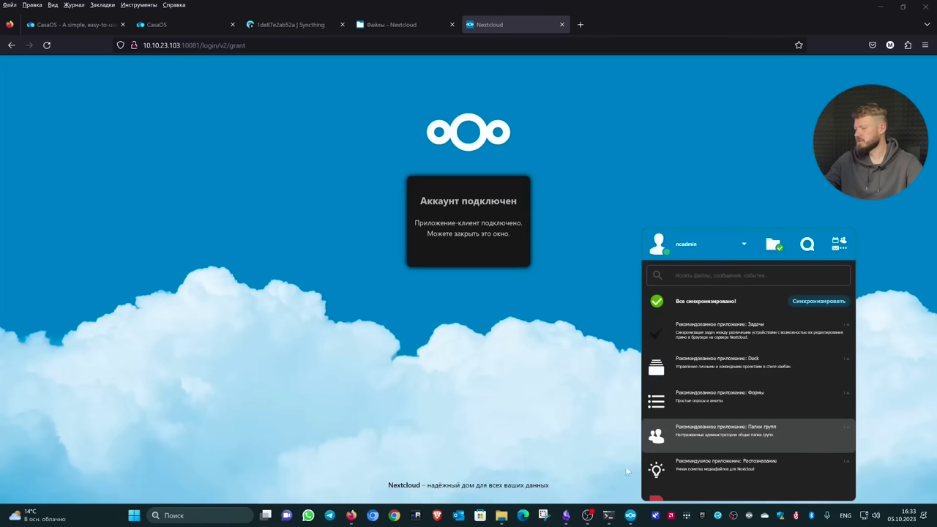
pyautogui.click(505, 516)
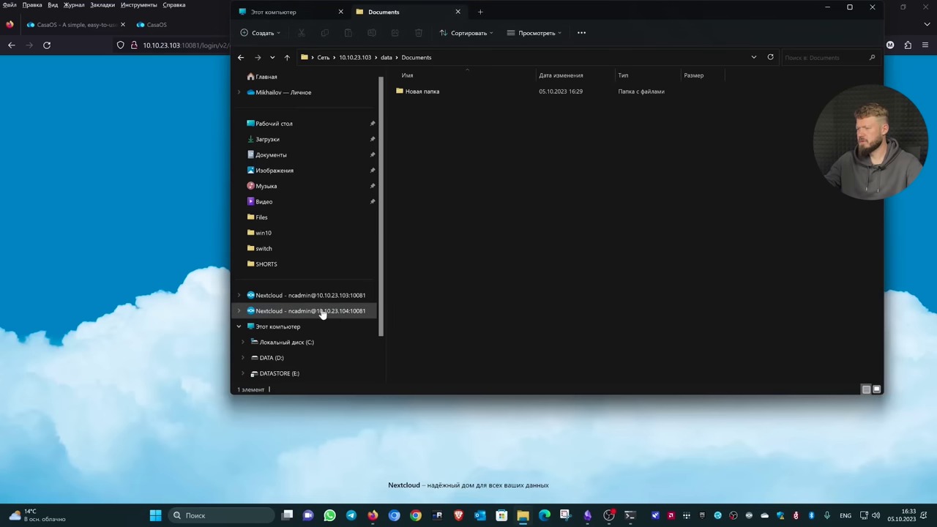
# Browse the synced Nextcloud folder and its Photos subfolder, then return to the browser
pyautogui.click(337, 302)
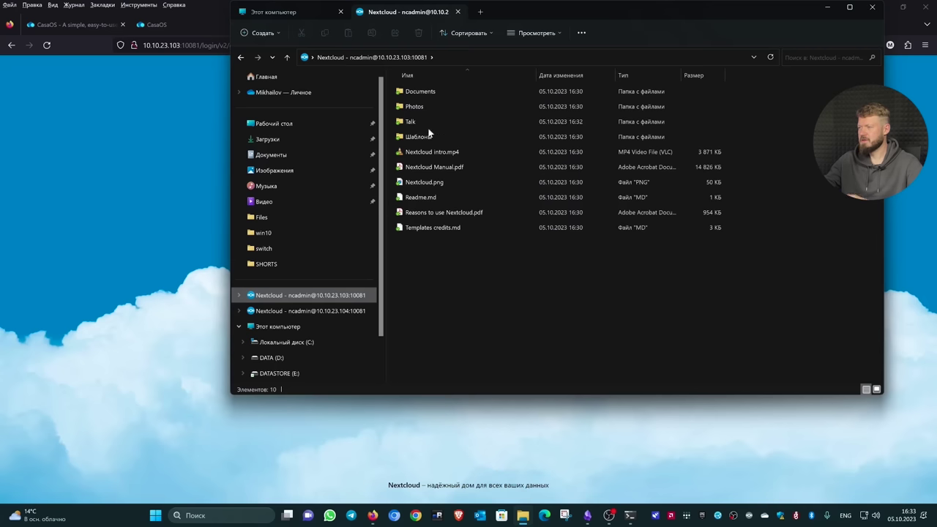
pyautogui.doubleClick(429, 107)
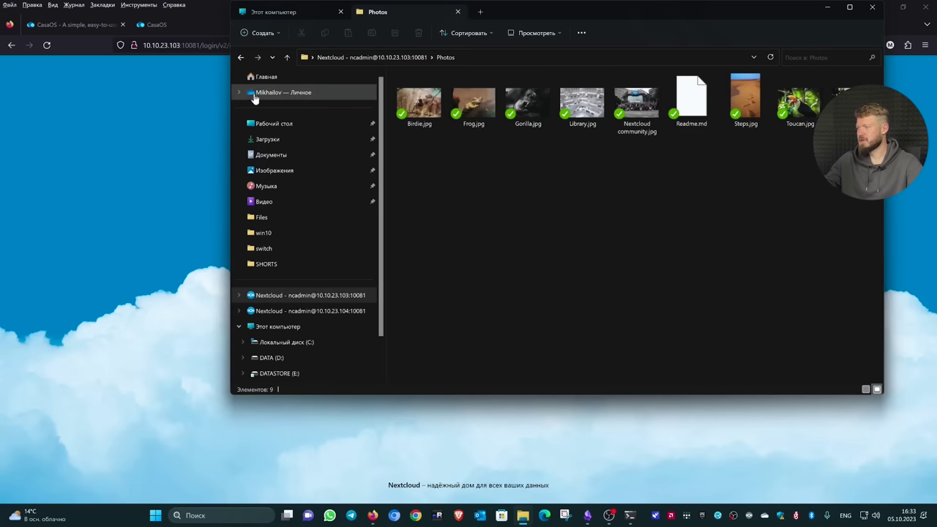
pyautogui.click(240, 57)
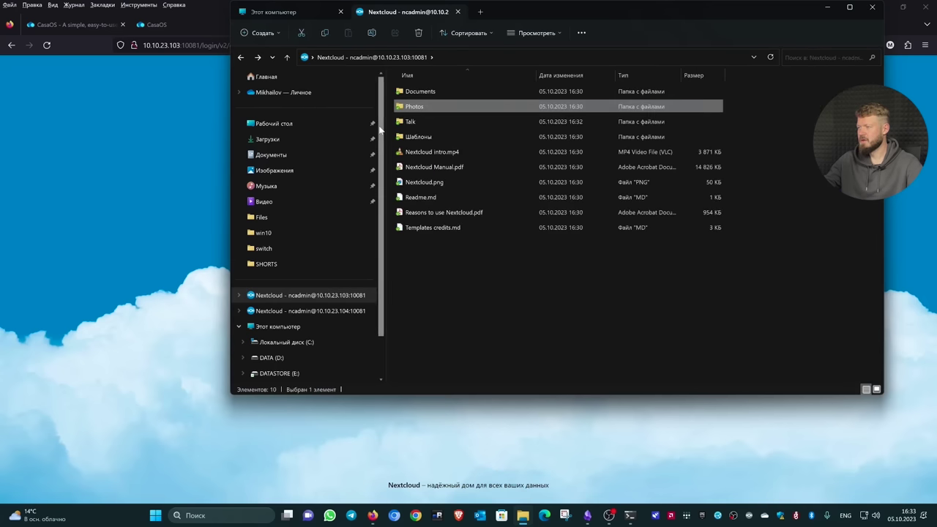
pyautogui.click(145, 132)
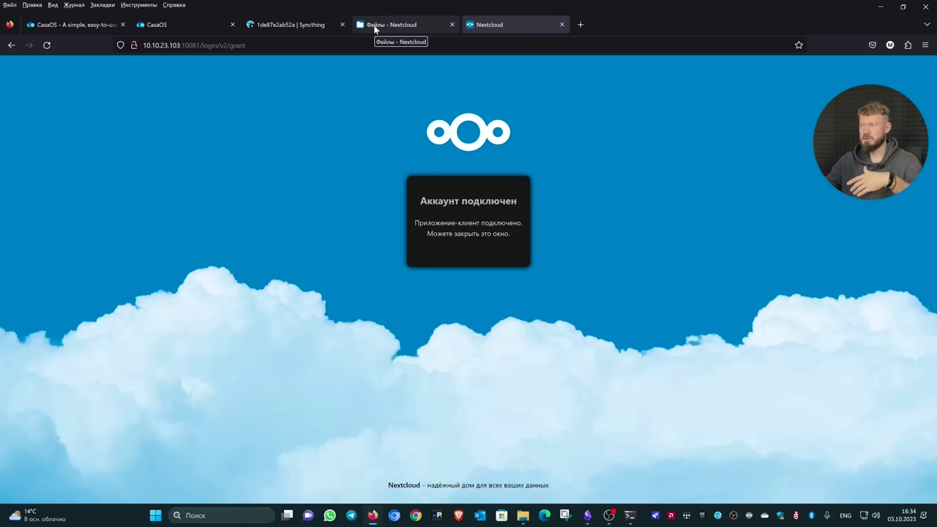
# Switch to the Syncthing tab and display the server's full device ID with its QR code
pyautogui.click(293, 26)
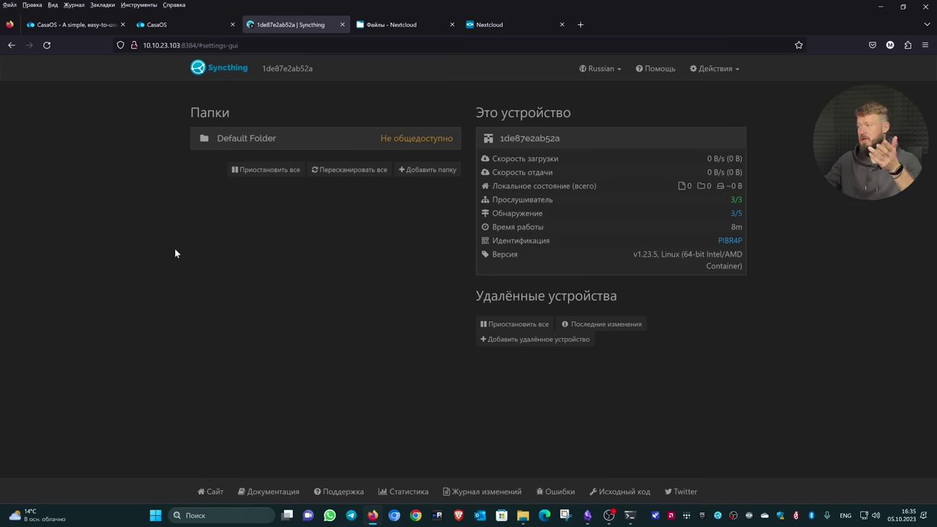
pyautogui.click(729, 241)
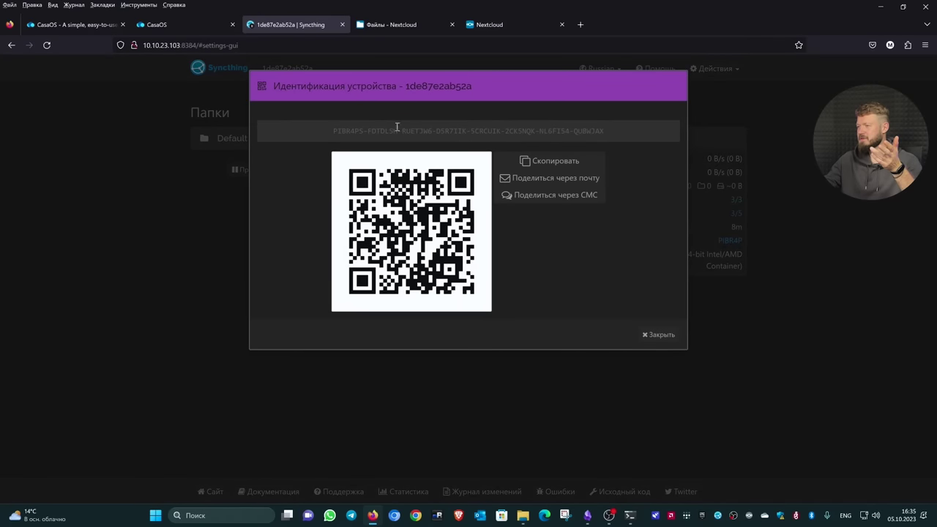